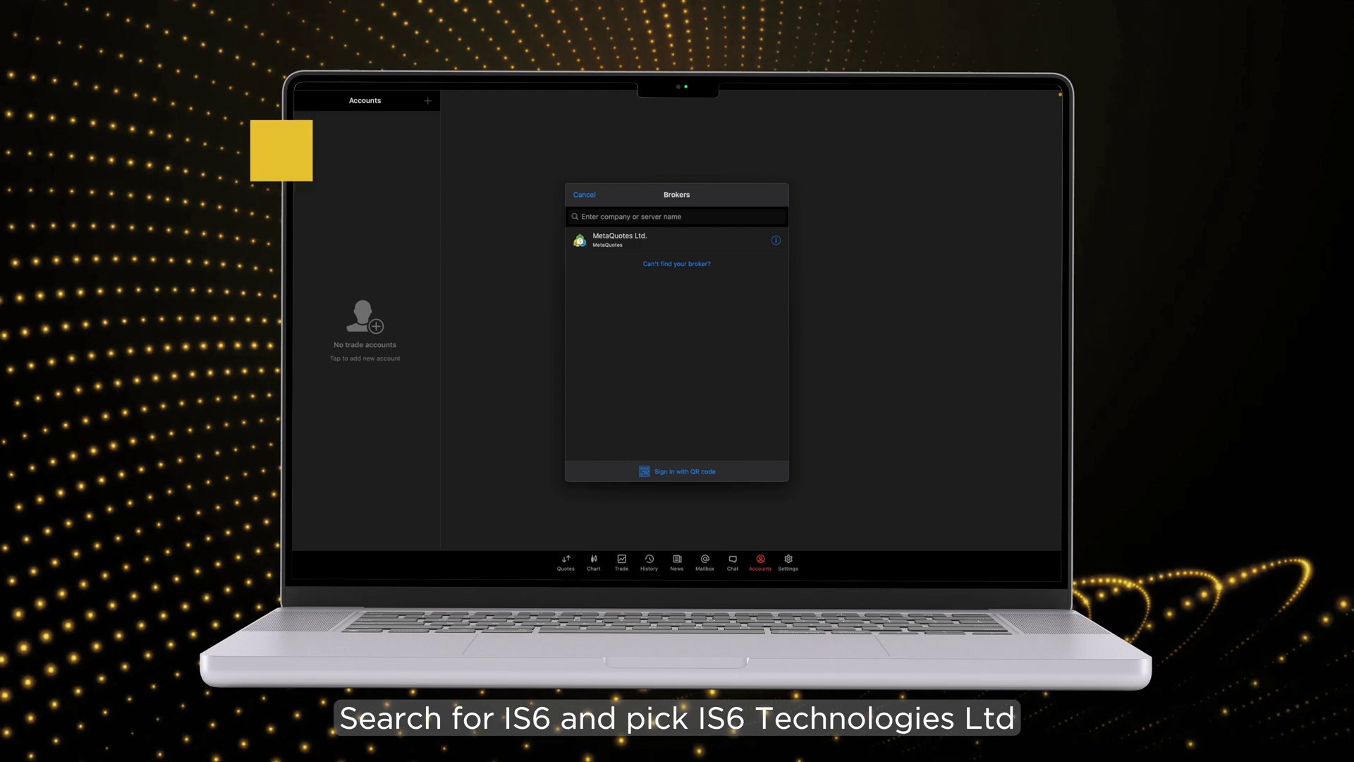
- Search the broker list for IS6 and choose IS6 Technologies Ltd
left_click(676, 216)
type("IS6")
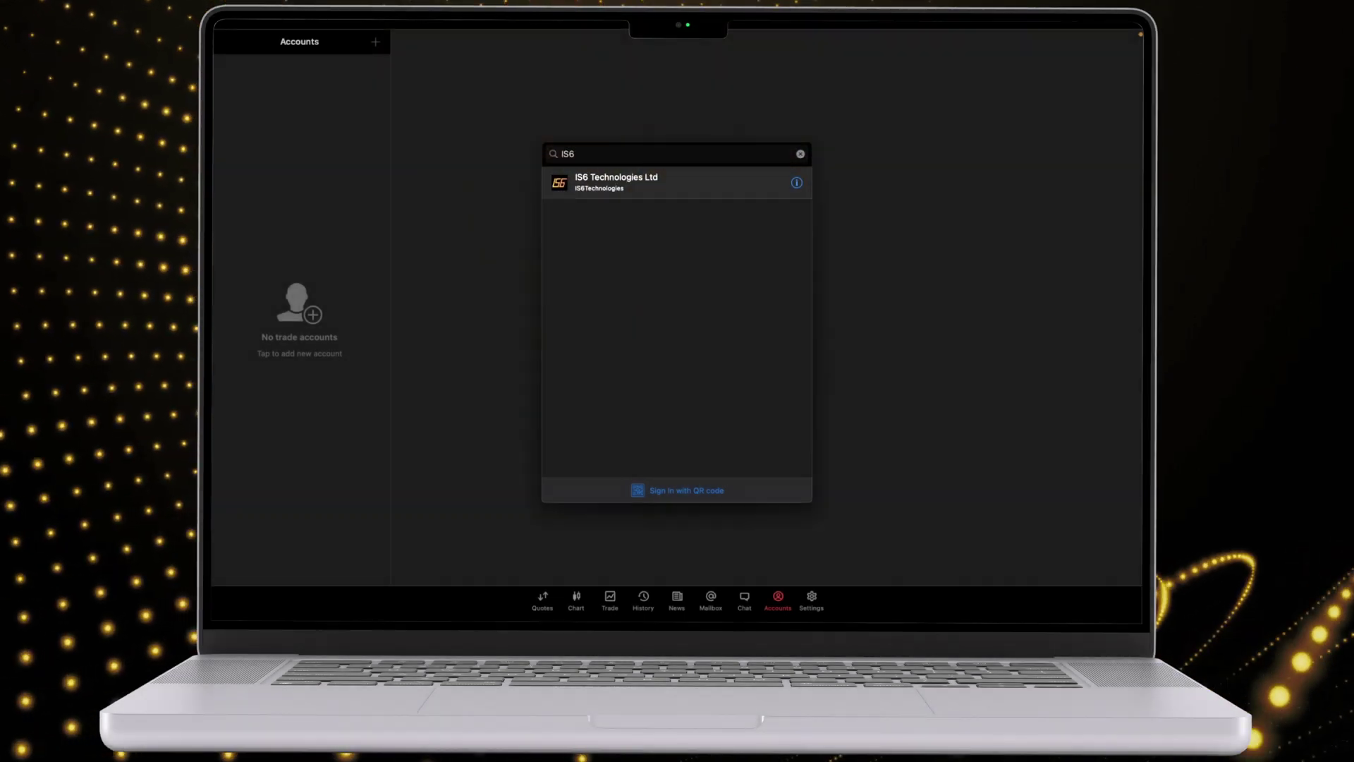
left_click(614, 182)
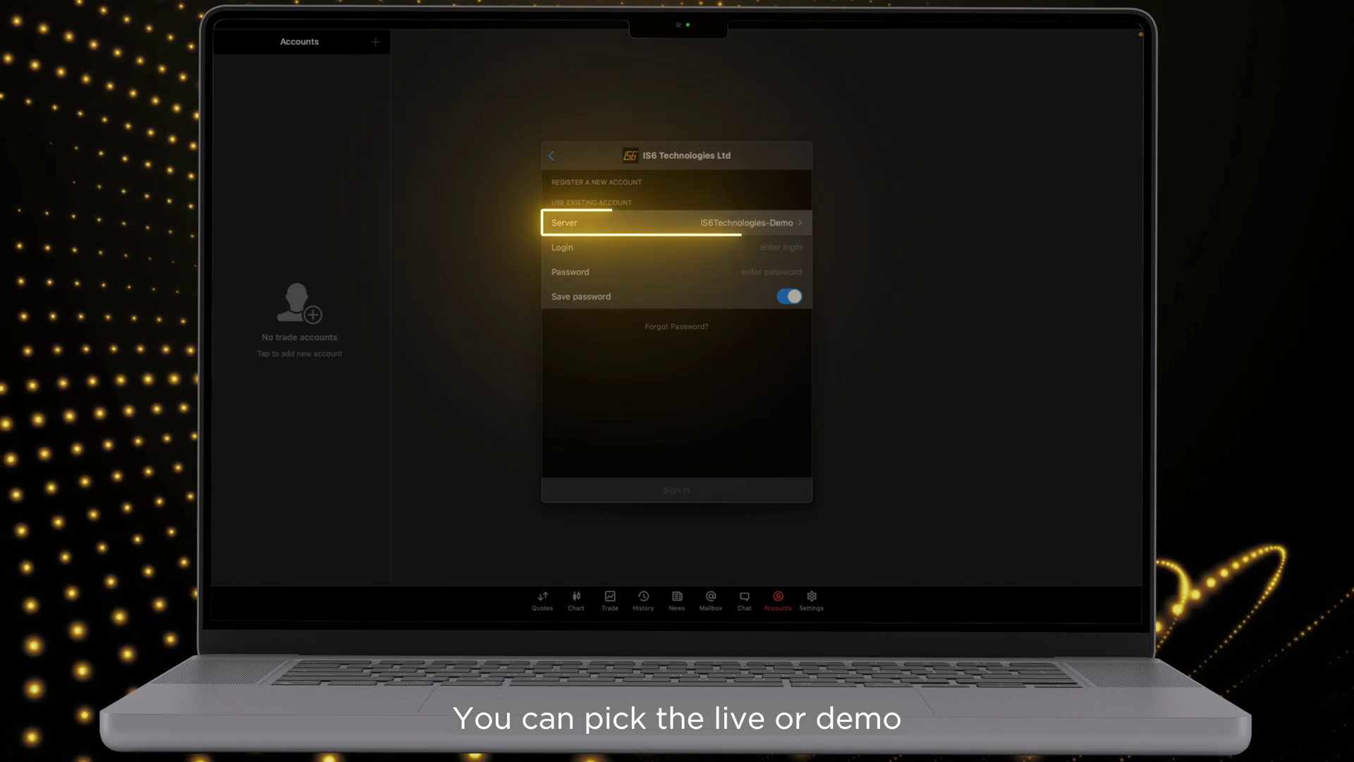
- Select IS6Technologies-Demo as the trading server
left_click(677, 223)
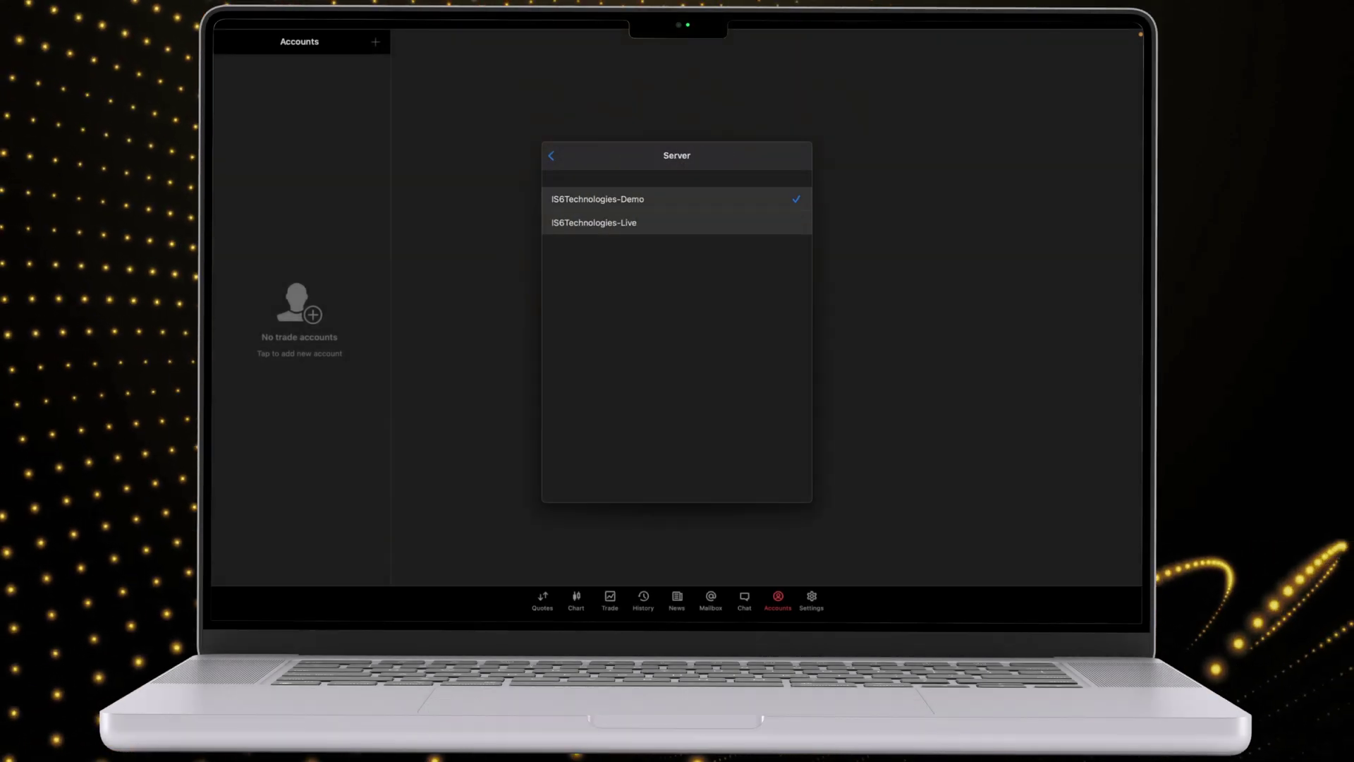
left_click(678, 199)
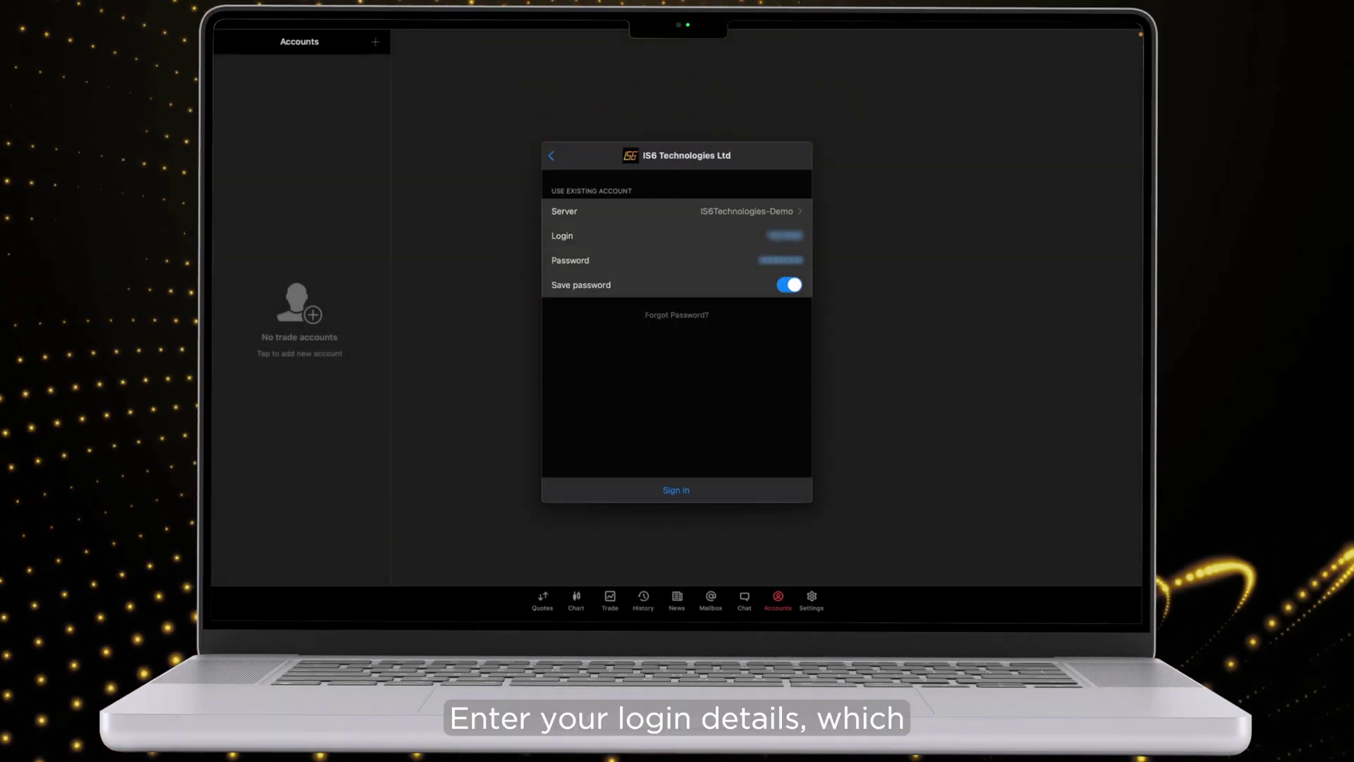